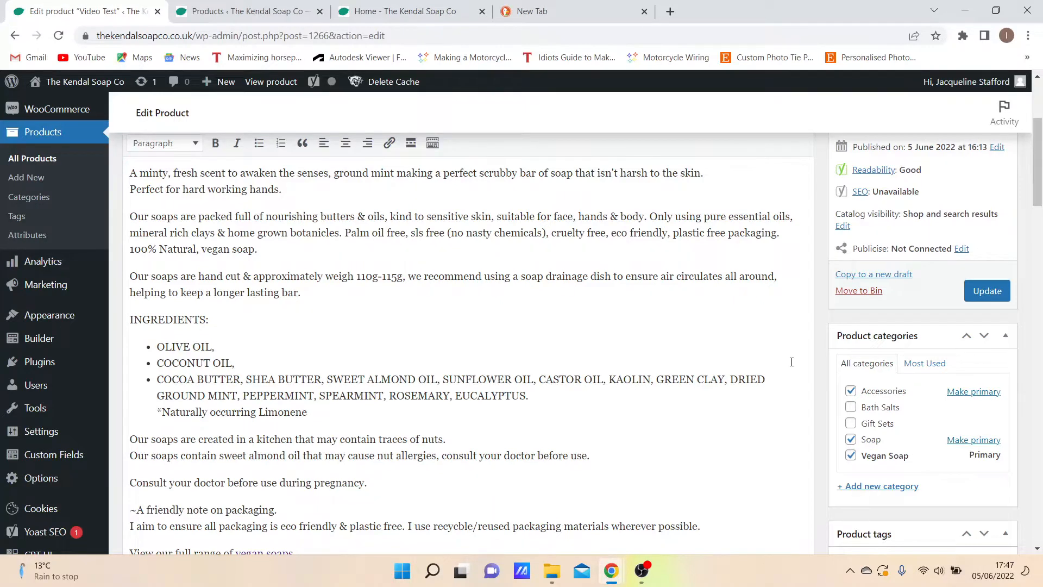
Create a new product category named Test from the Video Test product and update the product.
scroll(792, 362, up, 5)
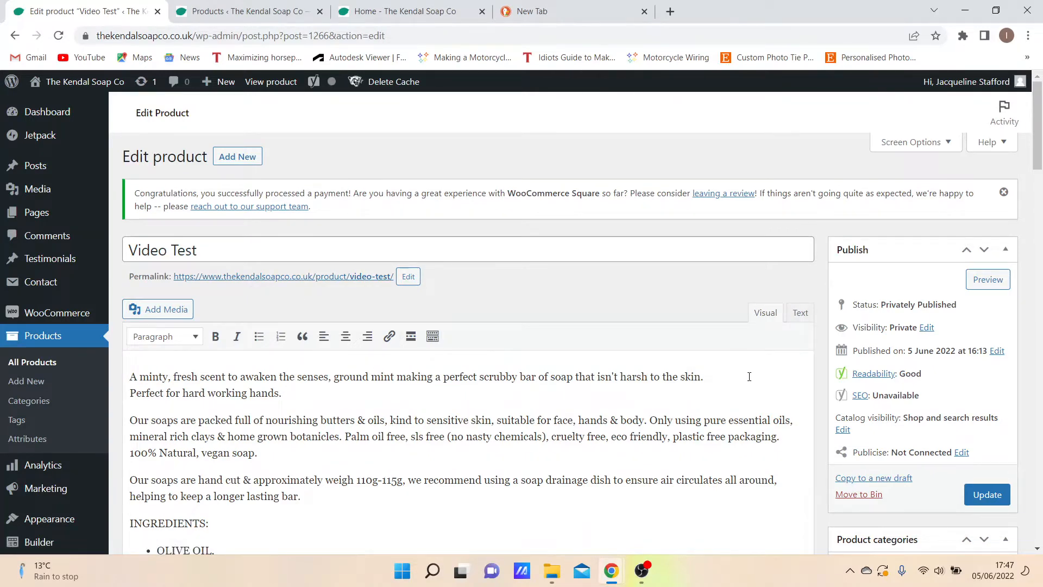
scroll(749, 377, down, 4)
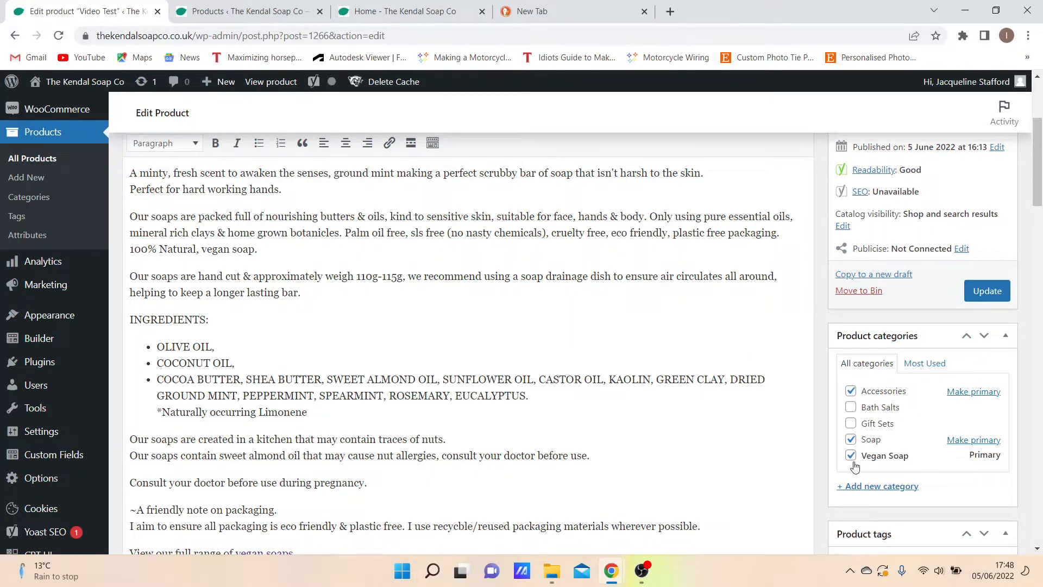
click(865, 489)
scroll(865, 492, down, 2)
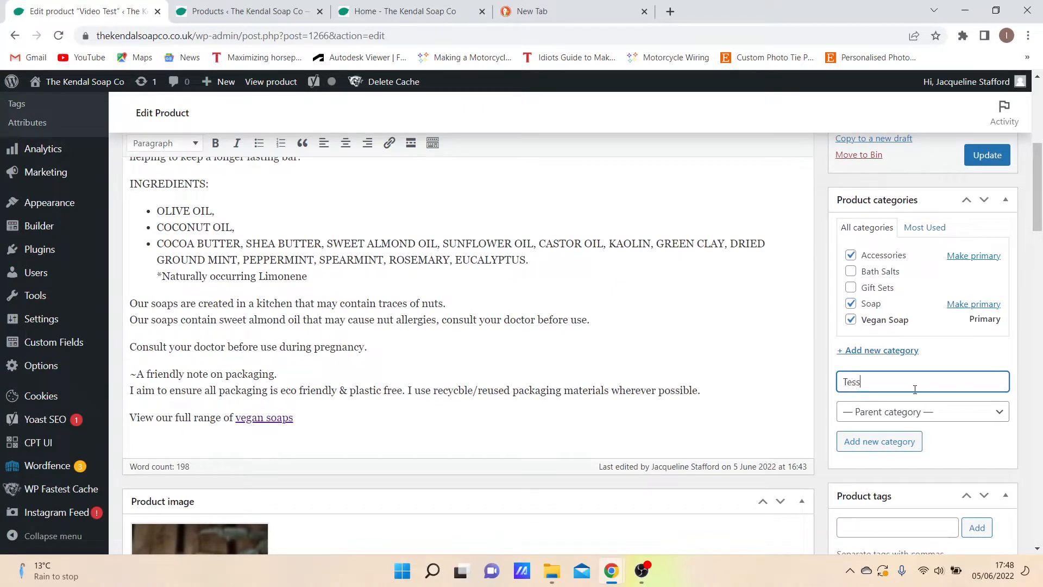
key(BackSpace)
key(BackSpace)
text(t)
click(883, 450)
click(998, 166)
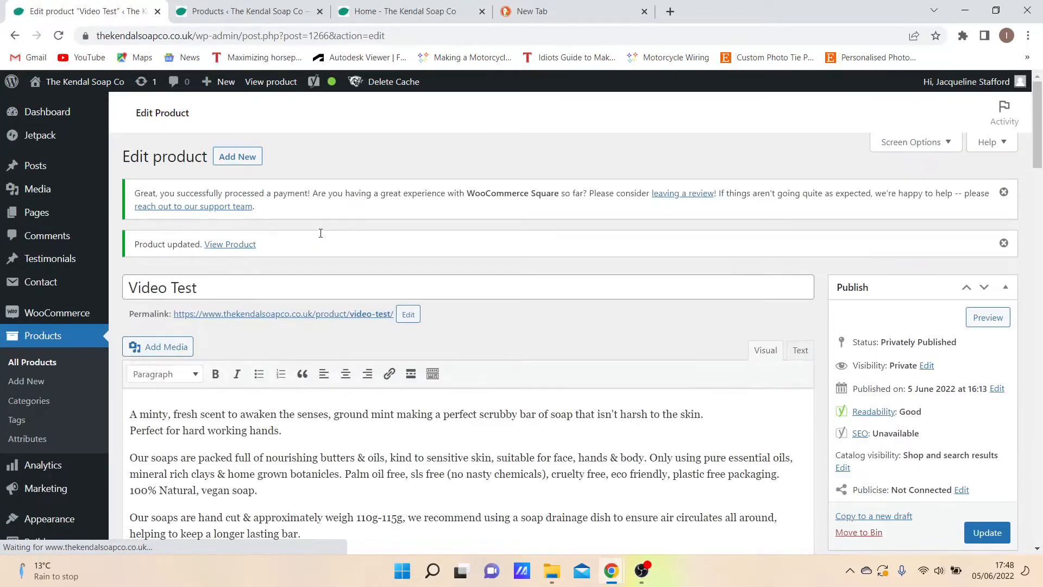
Open the store's product categories page and review the list of categories.
mouse_move(69, 115)
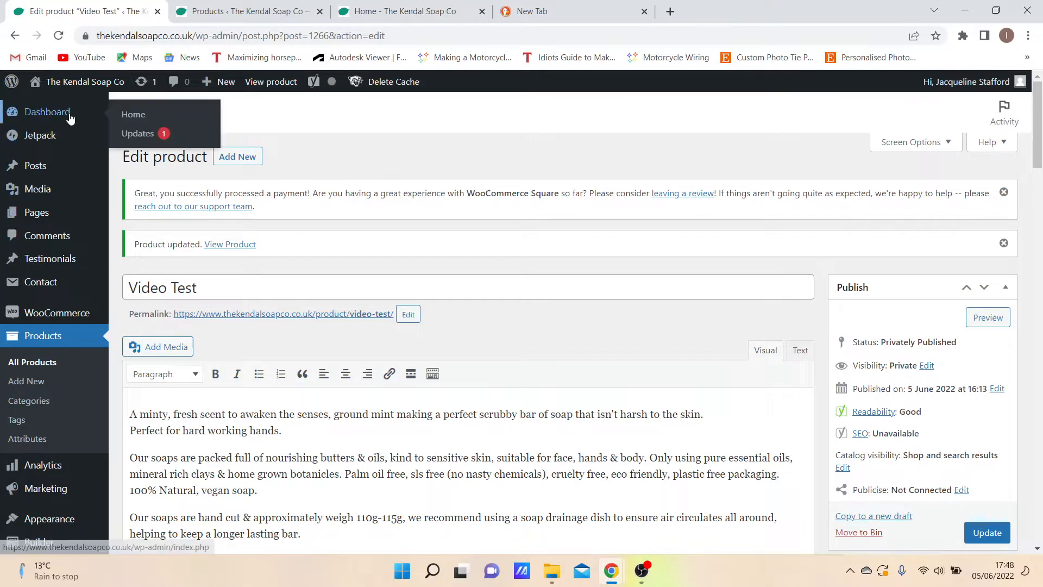
click(30, 407)
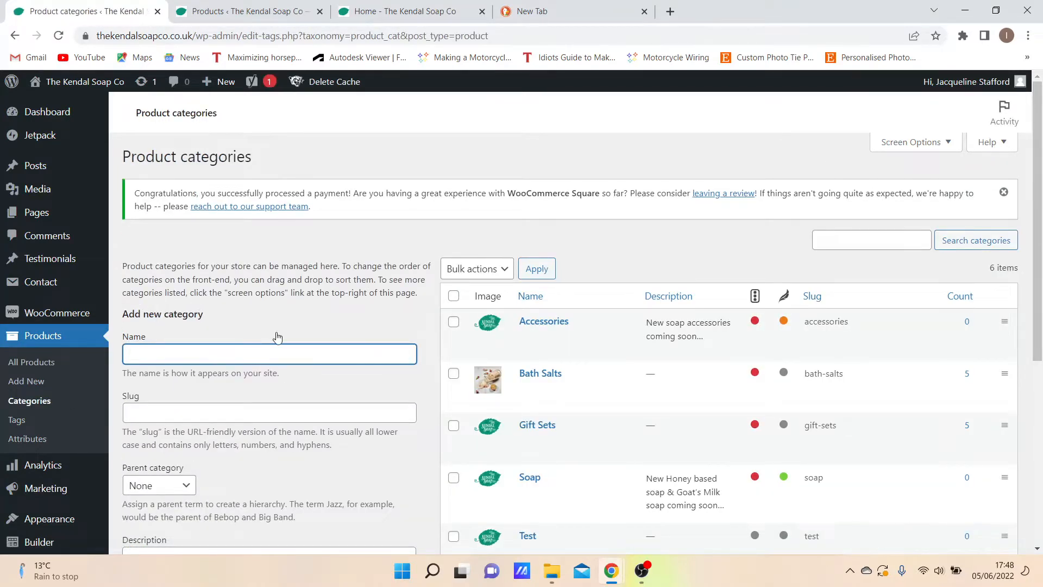
scroll(405, 354, down, 2)
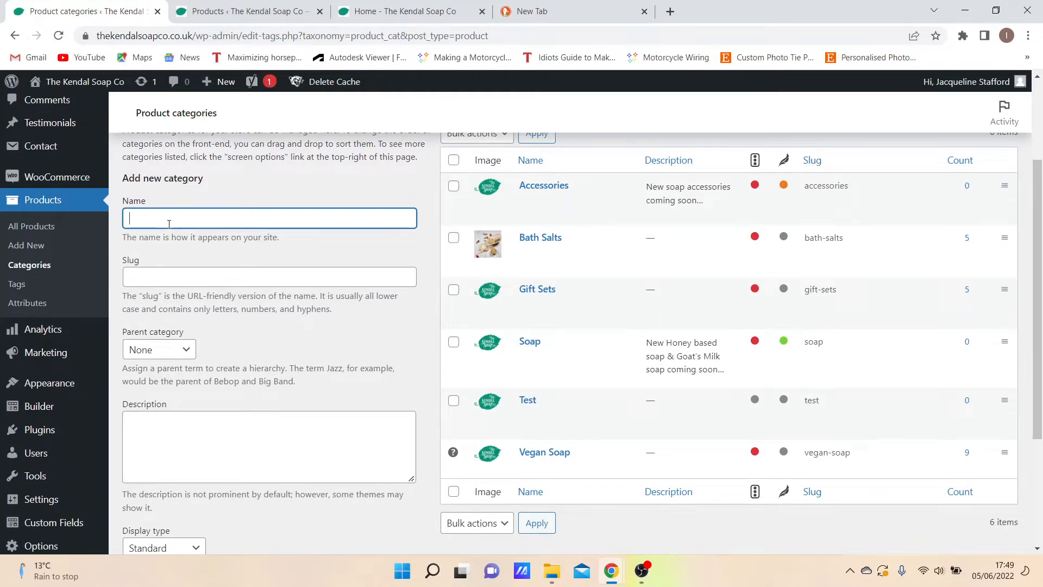
Fill in gift-sets as the slug in the new category form.
click(175, 278)
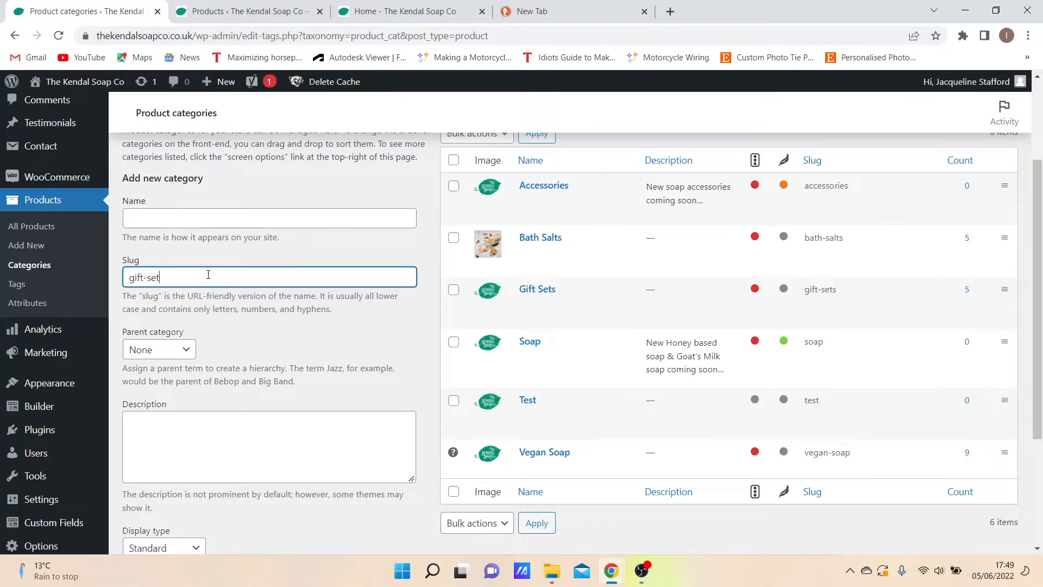
scroll(208, 274, down, 3)
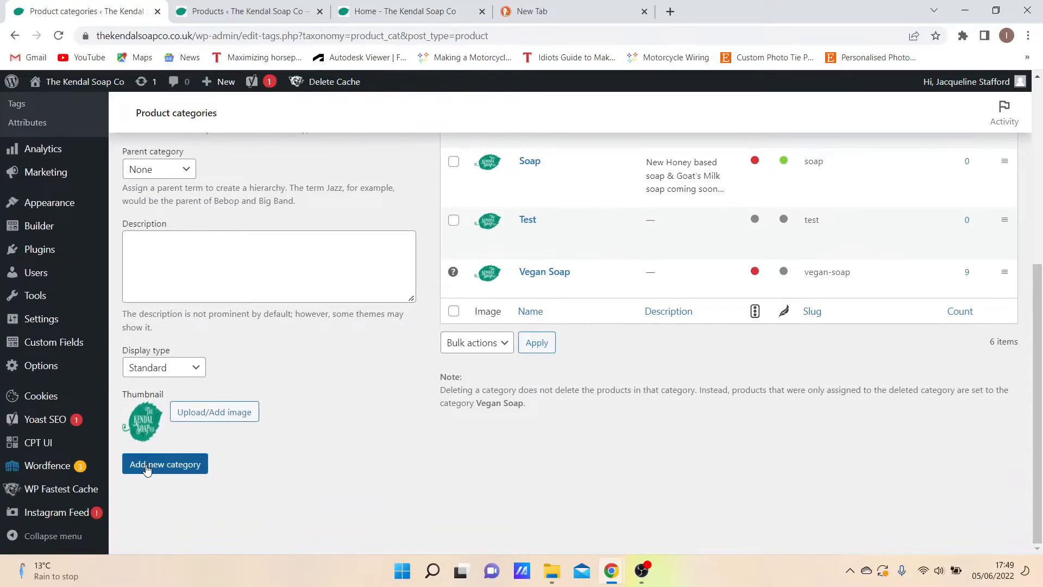
scroll(163, 466, up, 4)
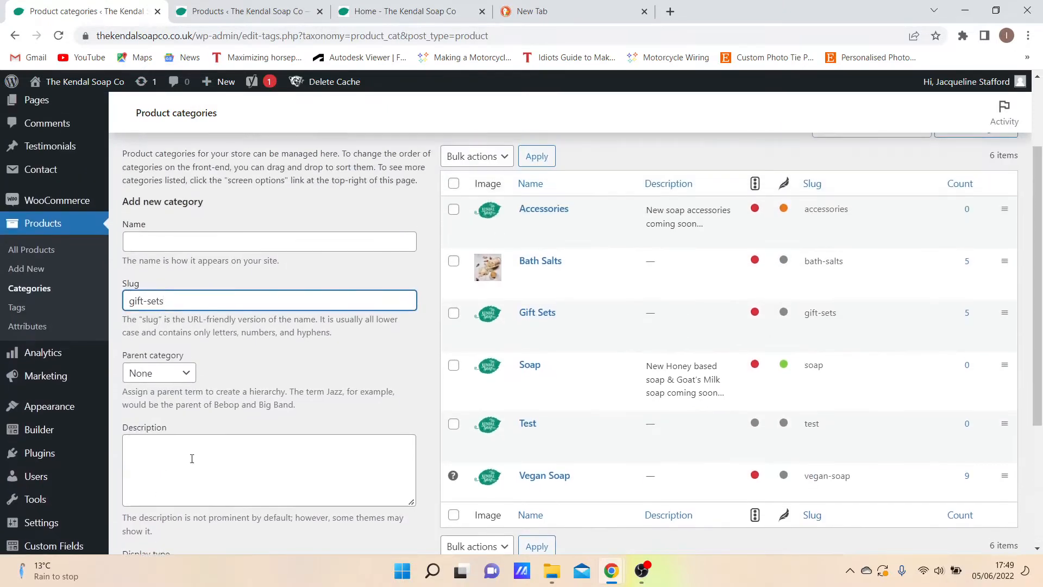
Reload the shop's home page to check its navigation menu for the new category, and return to the site admin.
click(403, 17)
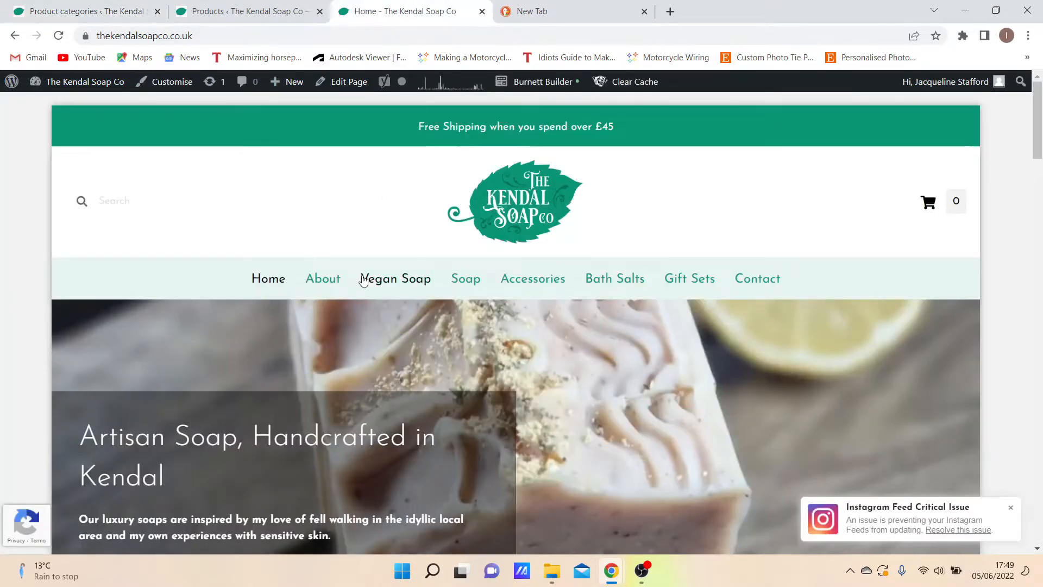
click(59, 35)
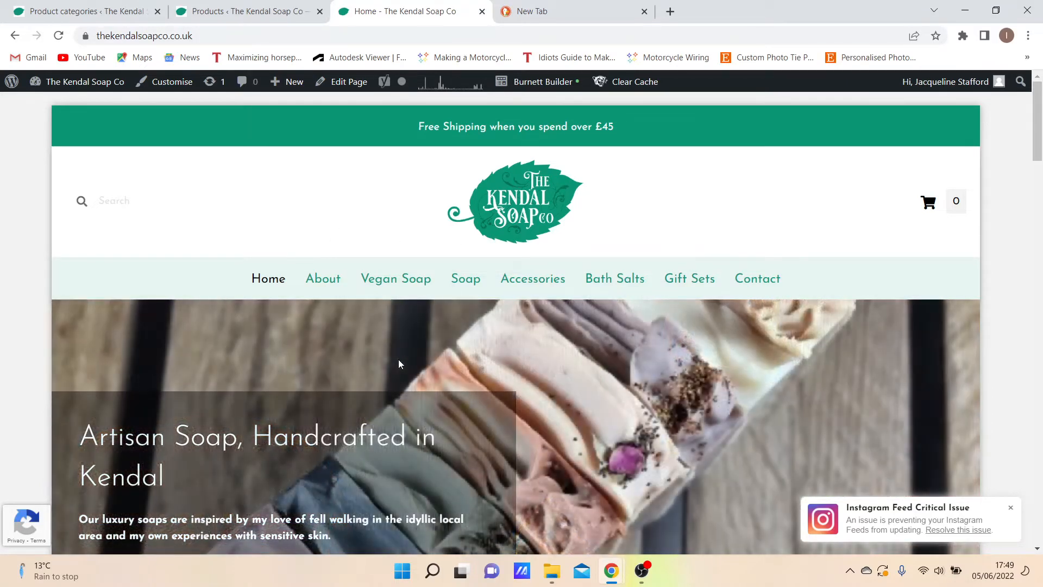
click(81, 11)
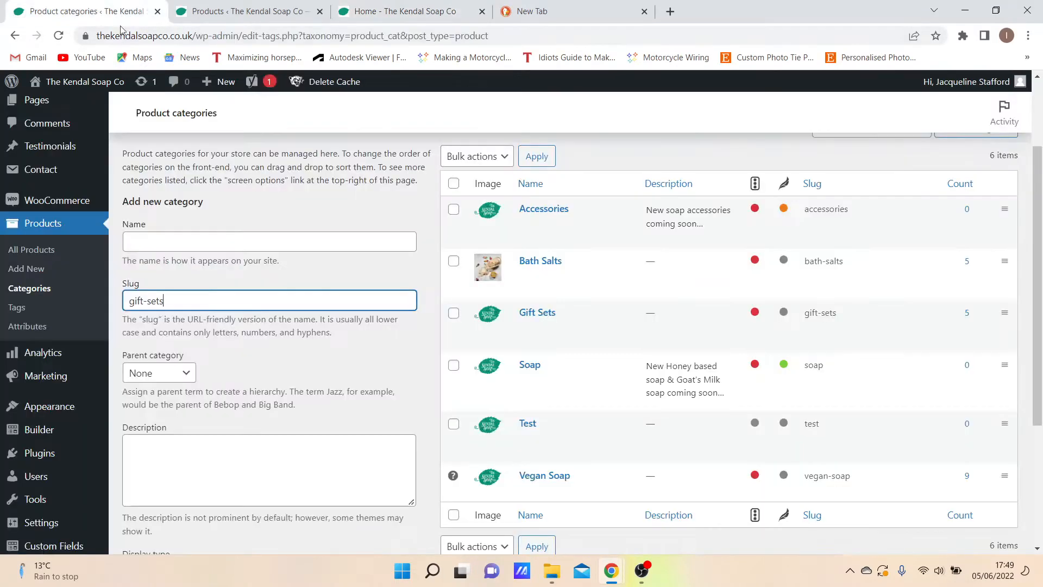
Open the installed themes and start customising the active Burnett Design Ltd Child Theme.
mouse_move(64, 100)
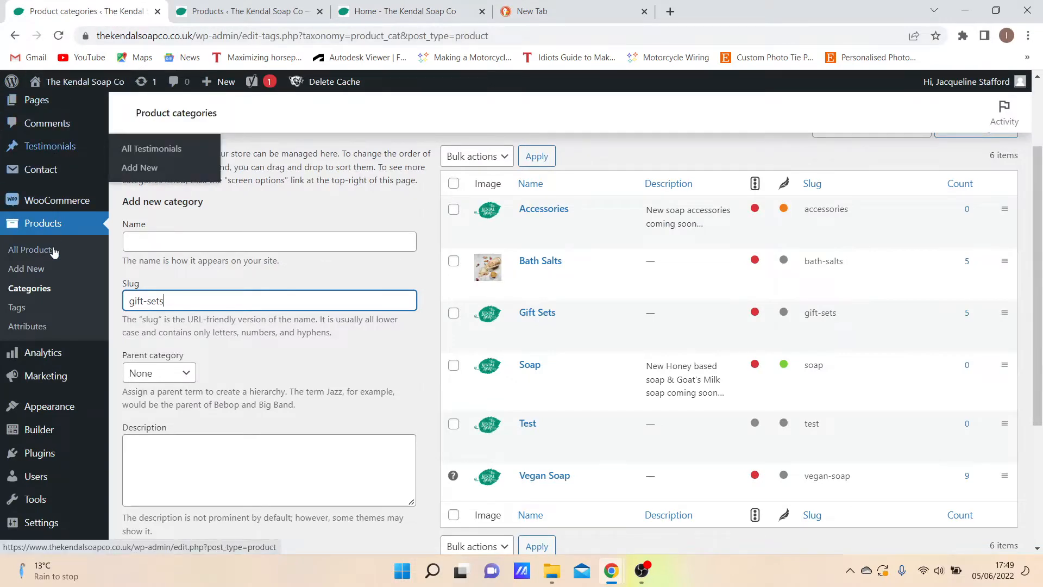
click(49, 413)
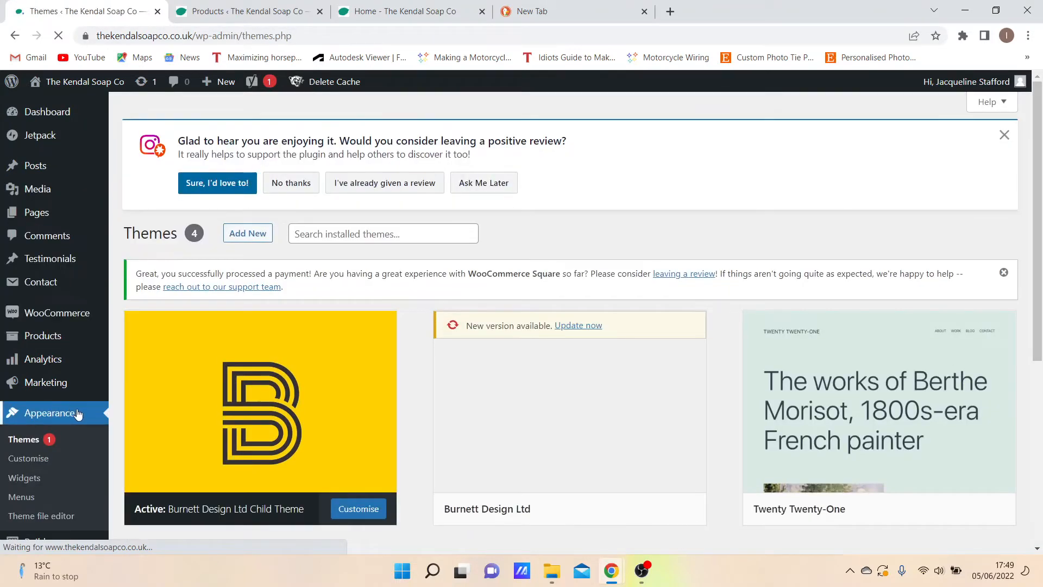
mouse_move(268, 463)
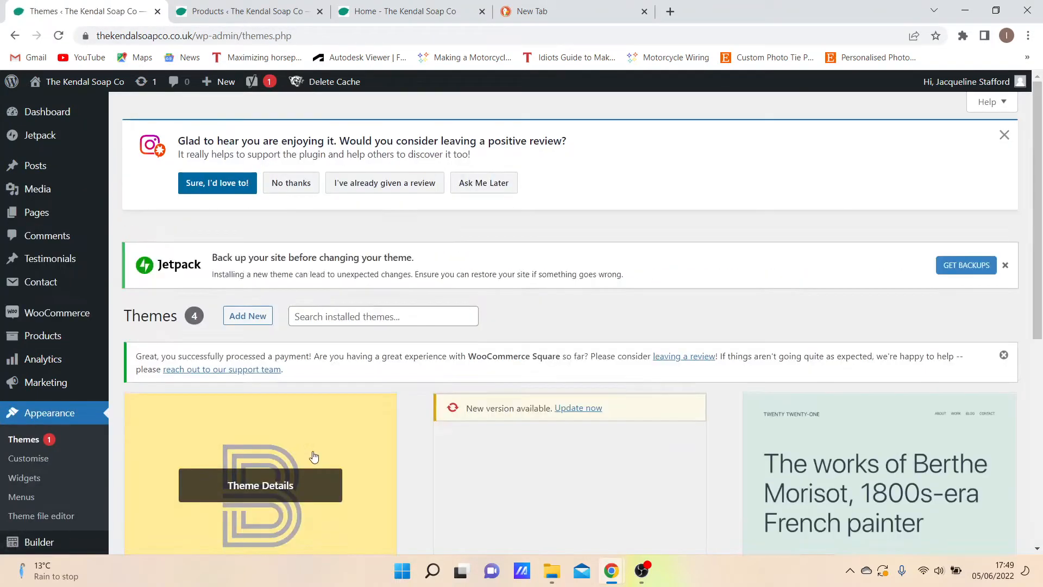
scroll(326, 451, down, 1)
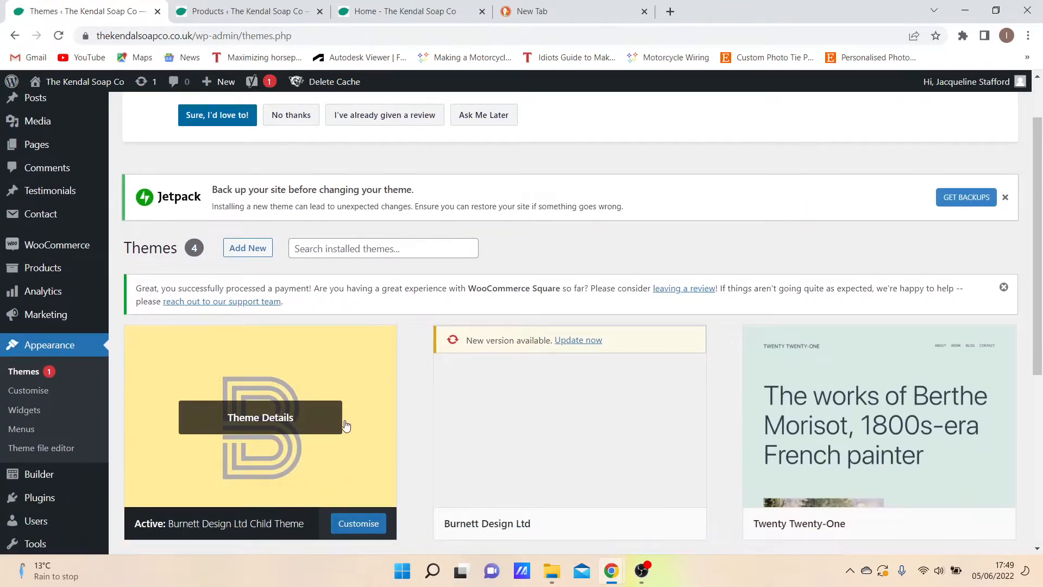
scroll(343, 423, down, 1)
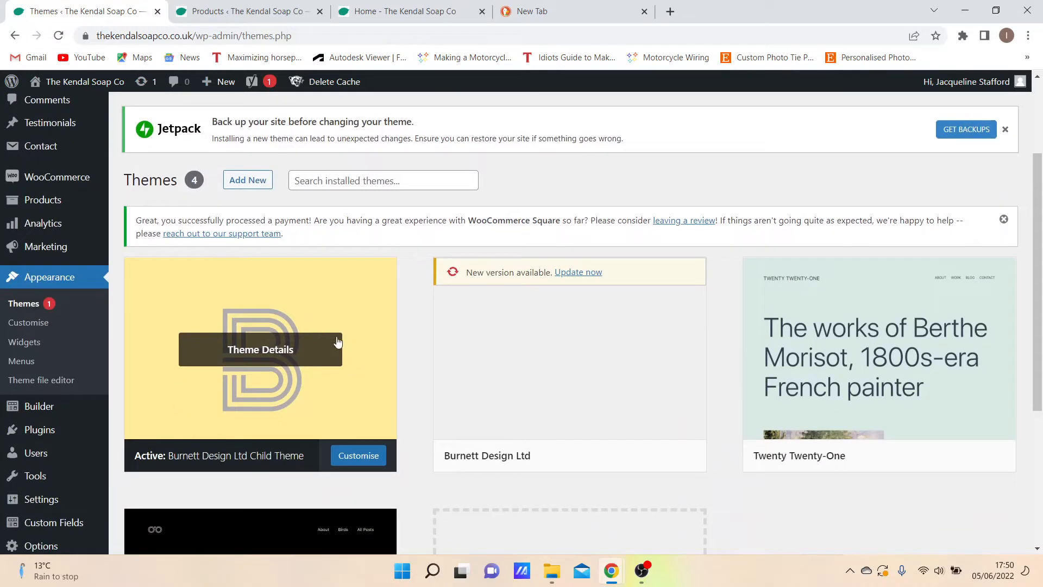
click(354, 460)
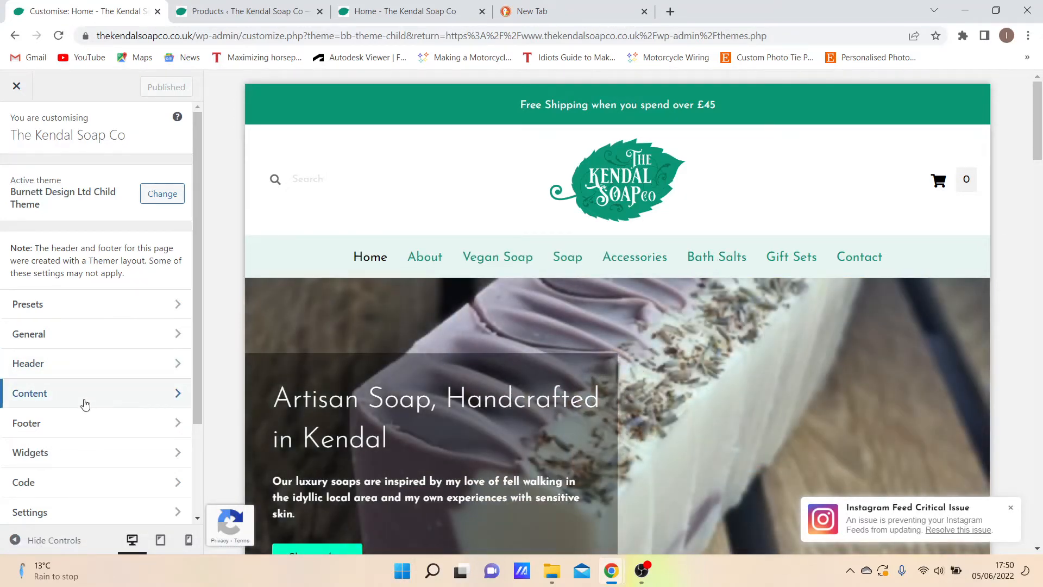
Open the Main menu, assigned as the Header Menu, for editing in the theme customiser.
scroll(91, 379, down, 1)
scroll(91, 379, down, 2)
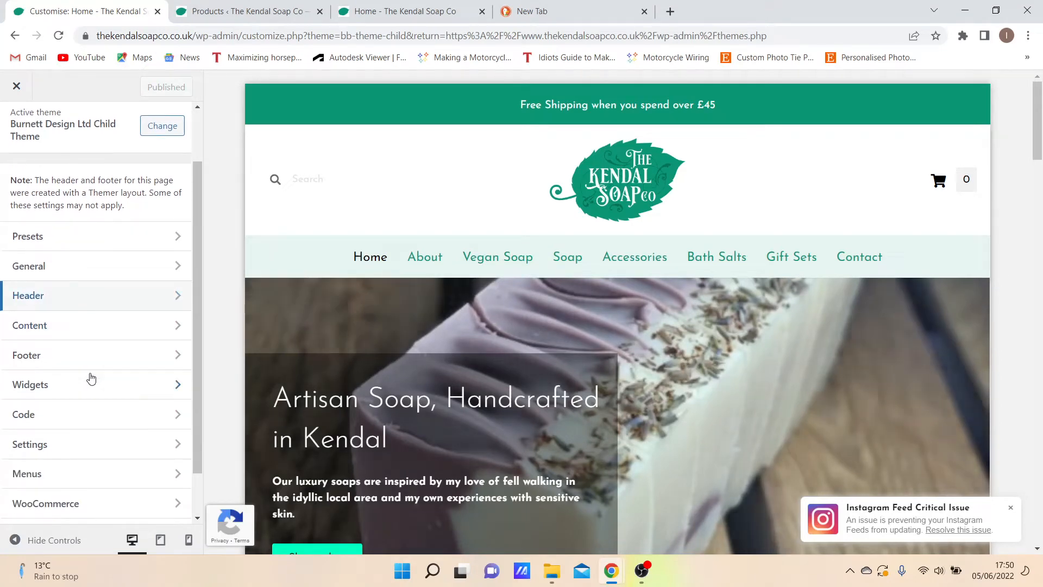
click(129, 308)
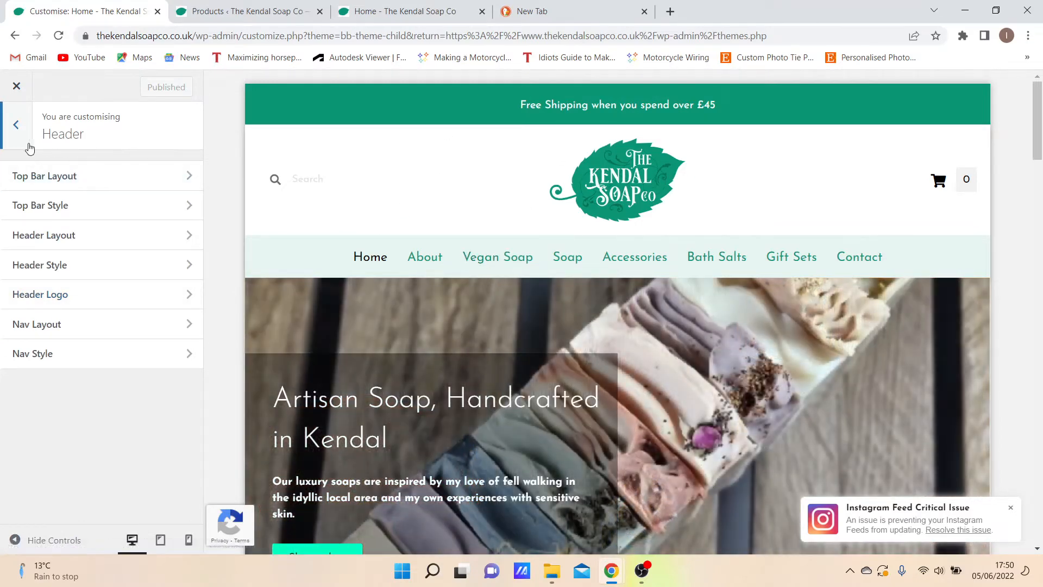
click(17, 130)
scroll(93, 396, down, 2)
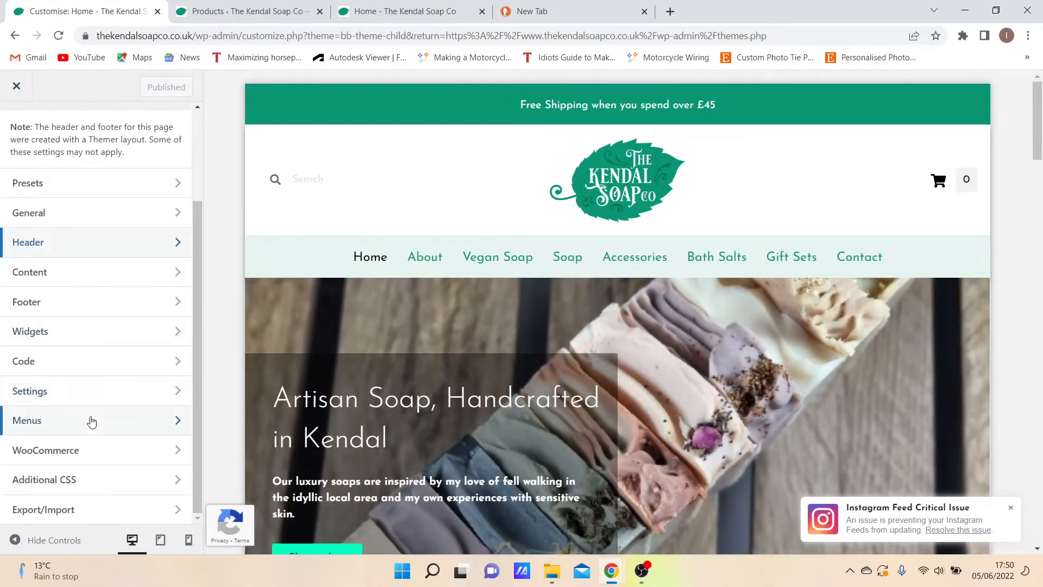
click(91, 422)
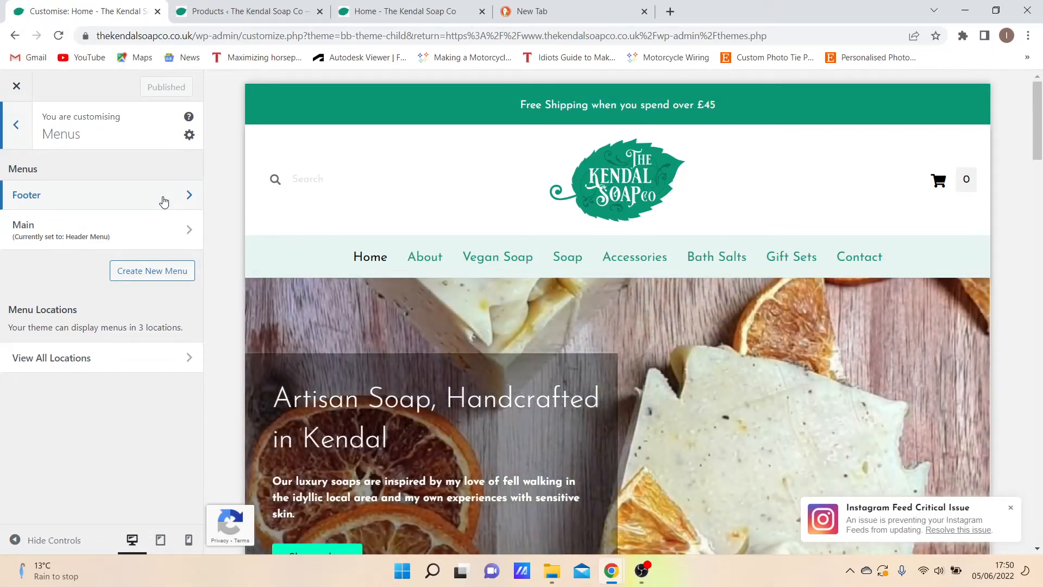
click(163, 237)
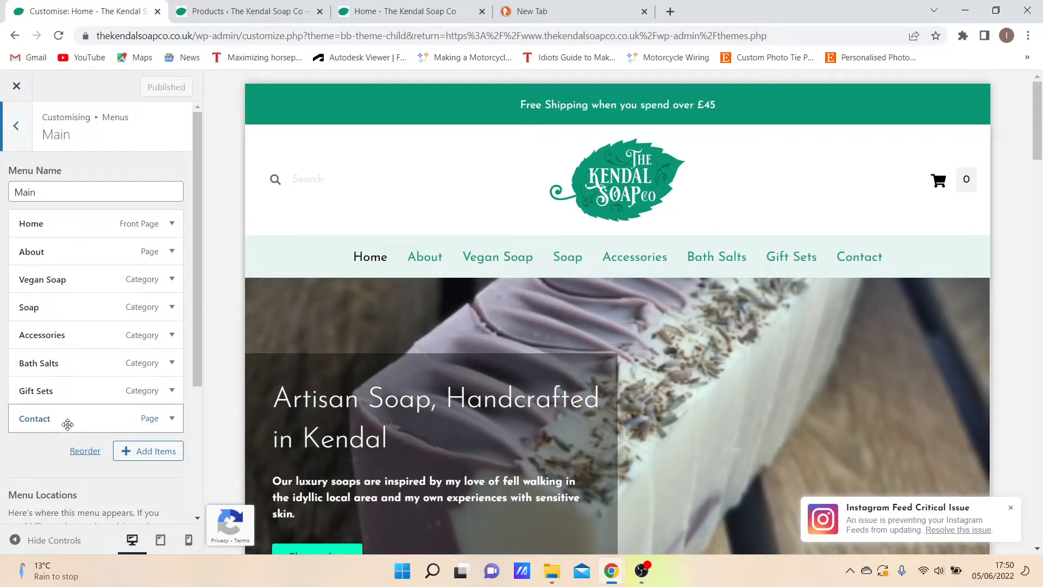
Try placing Contact before Gift Sets and nesting it under Gift Sets, and restore it as the last top-level item.
drag(68, 424, 65, 392)
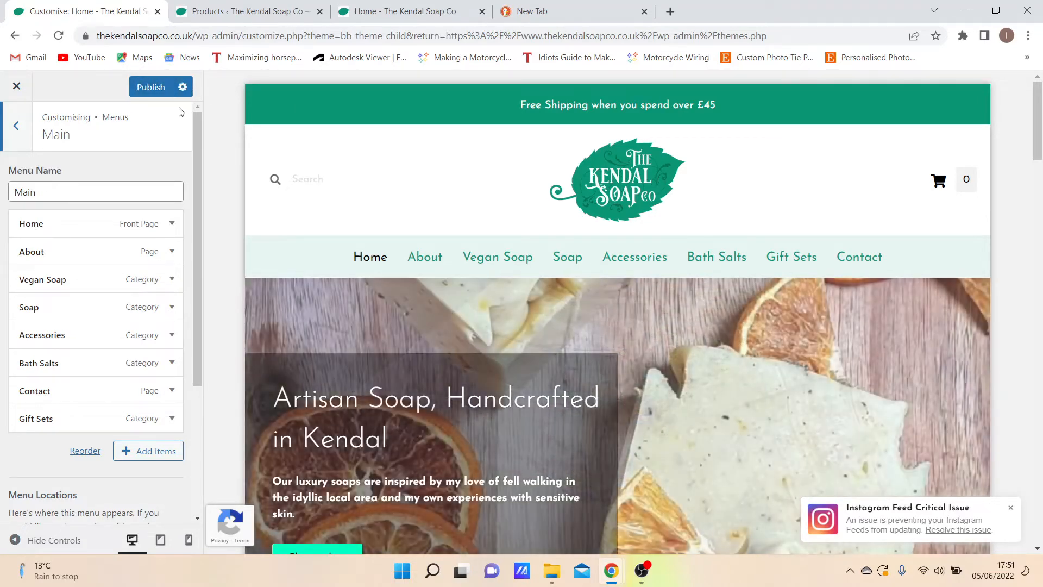
drag(91, 395, 24, 419)
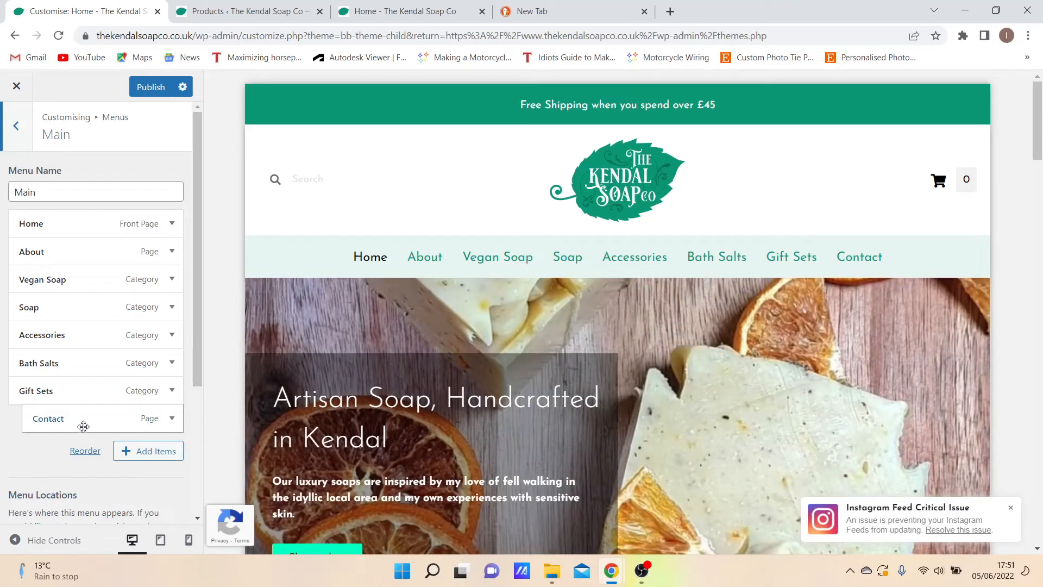
drag(84, 425, 70, 425)
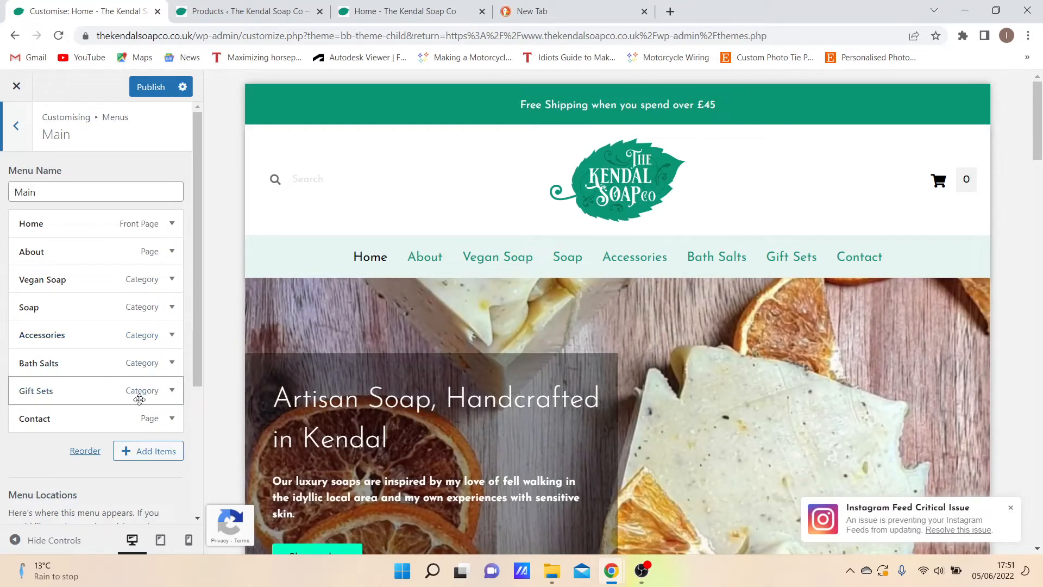
Start adding items to the Main menu and examine the available item types from Custom Links through Tags.
click(149, 452)
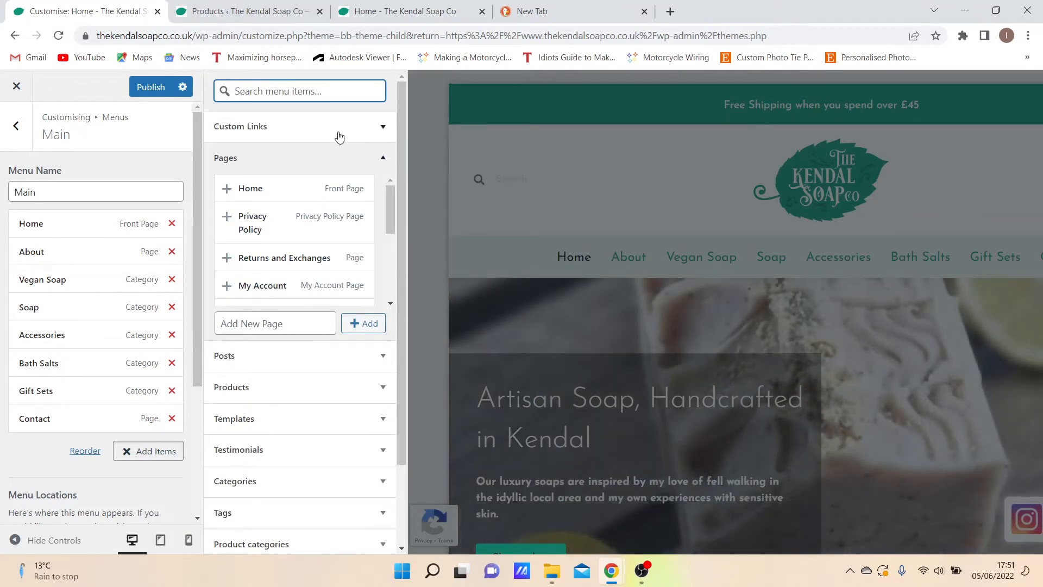
click(339, 137)
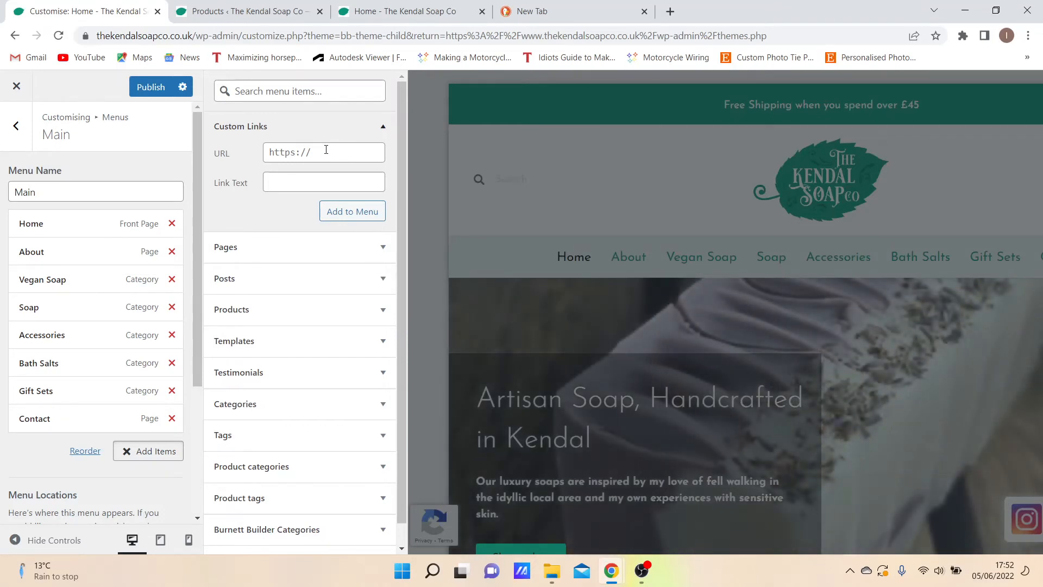
click(300, 252)
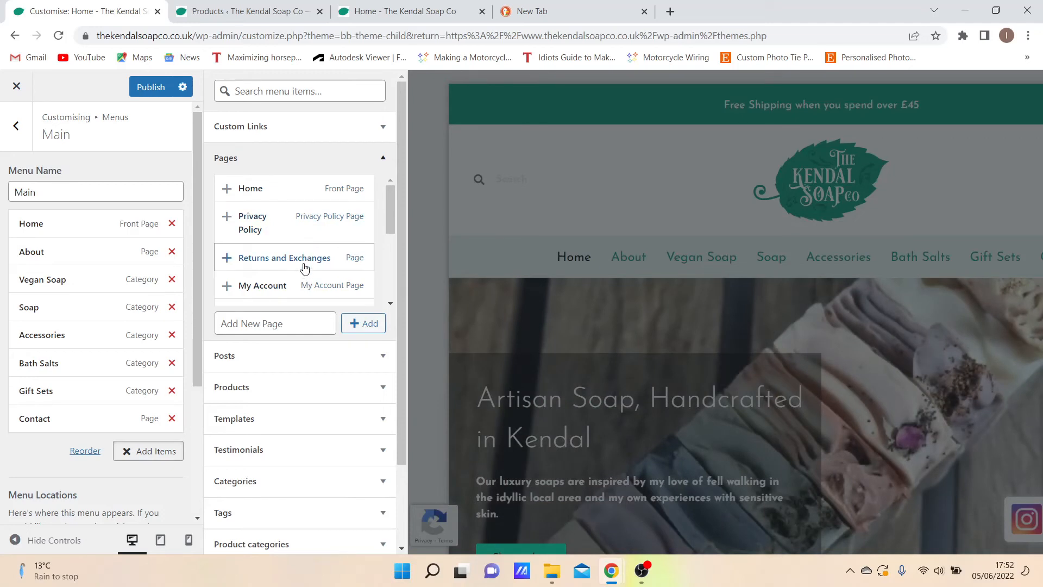
click(310, 359)
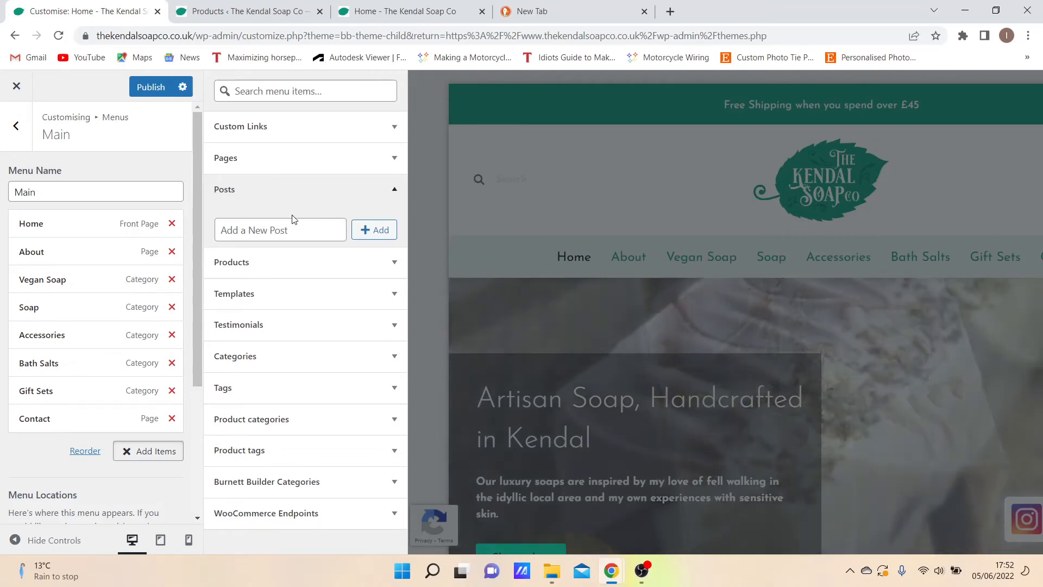
click(293, 266)
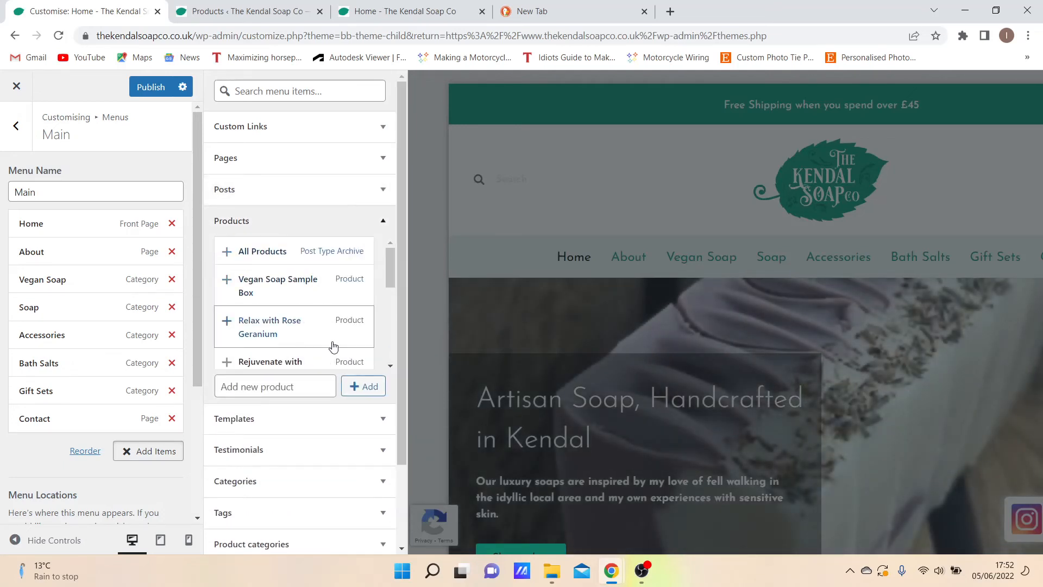
click(289, 418)
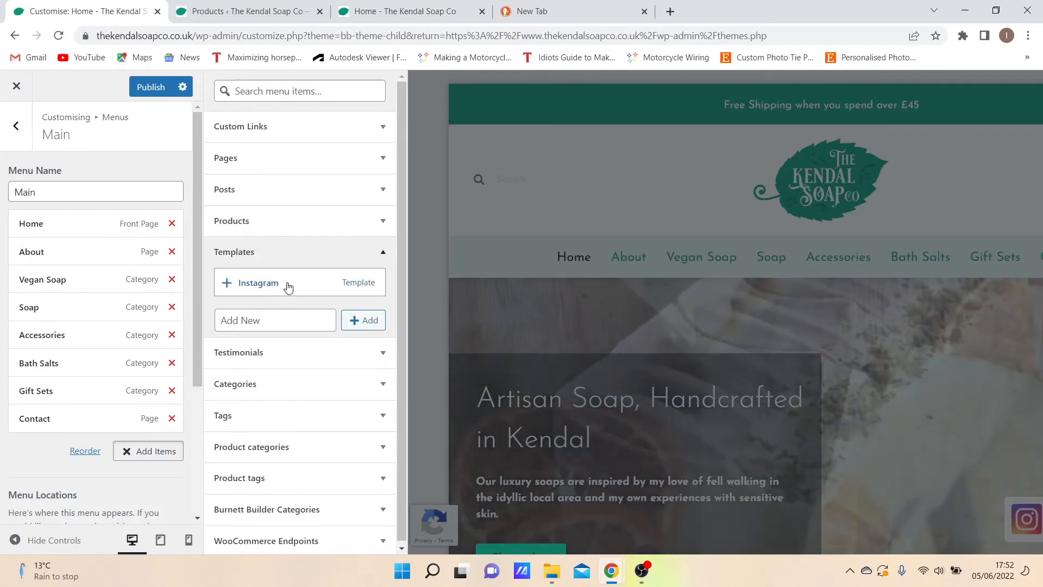
click(289, 356)
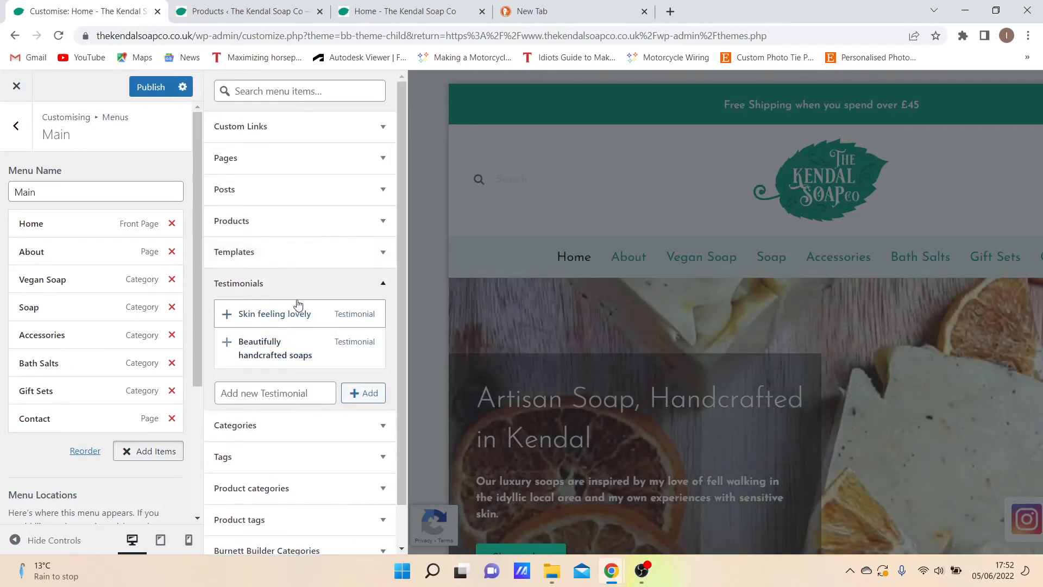
click(310, 426)
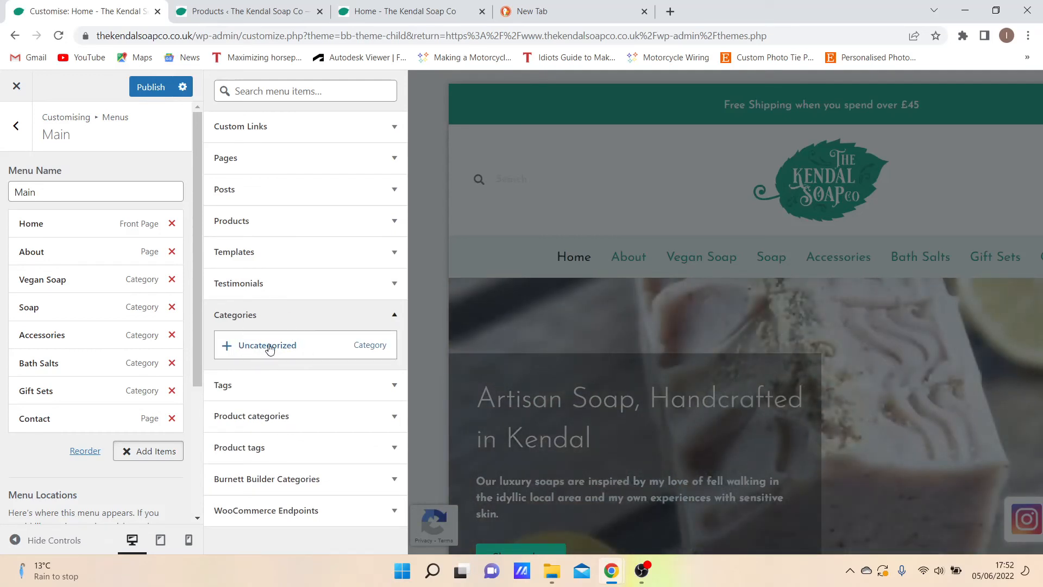
click(292, 397)
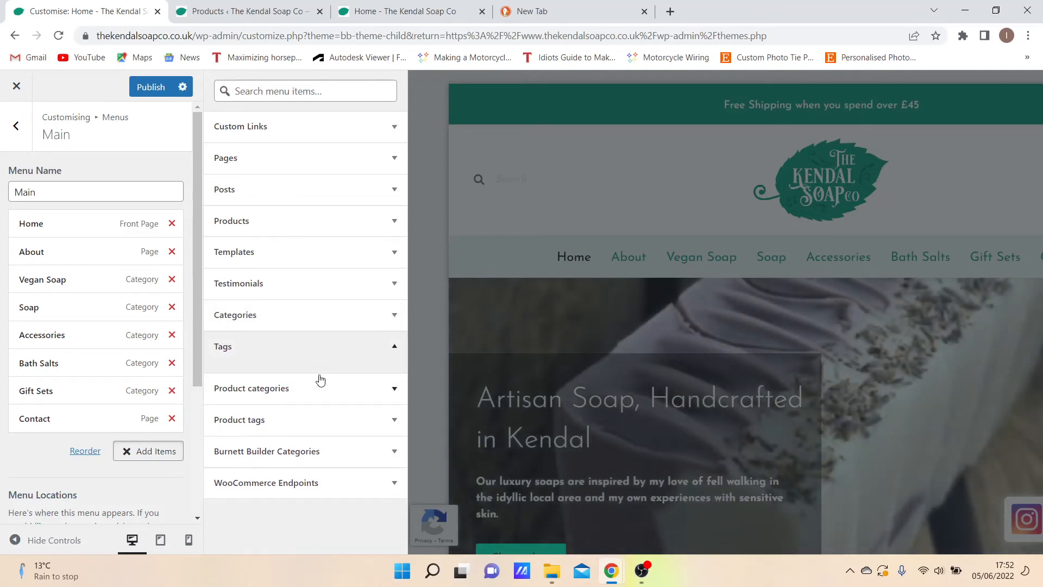
Add the Test product category to the Main menu.
click(328, 390)
scroll(328, 390, down, 2)
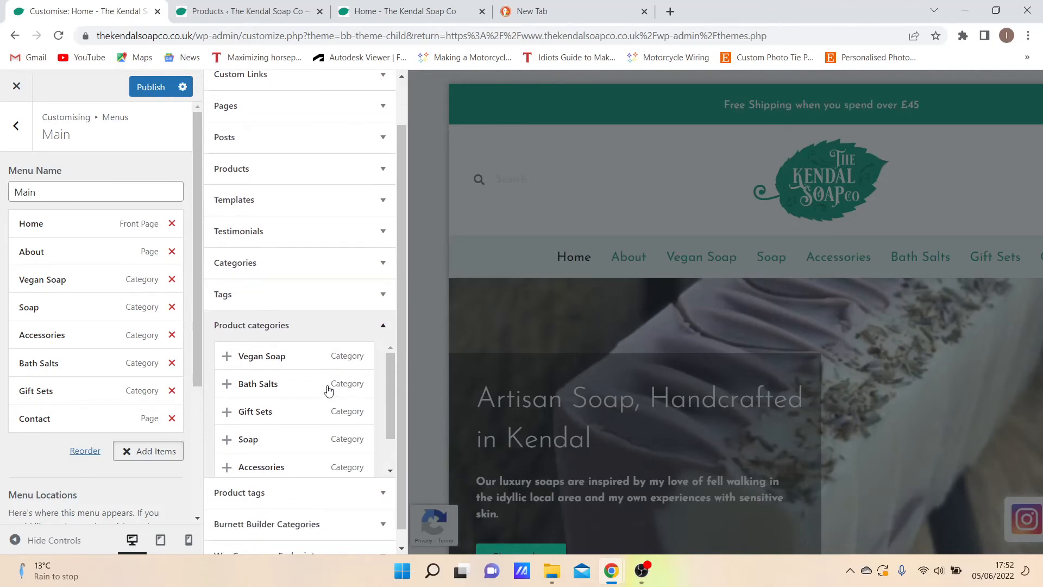
scroll(328, 390, down, 1)
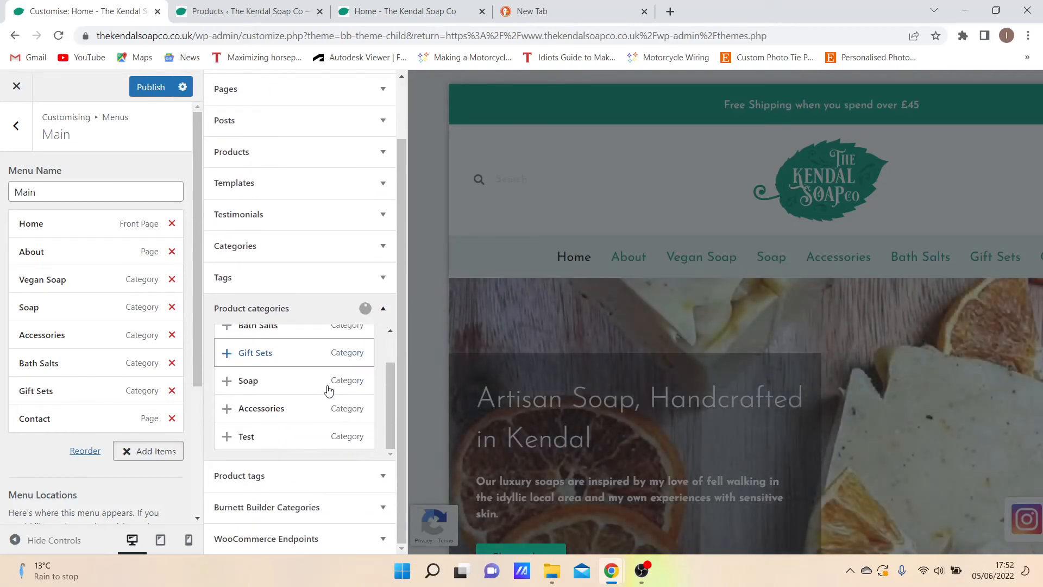
click(227, 441)
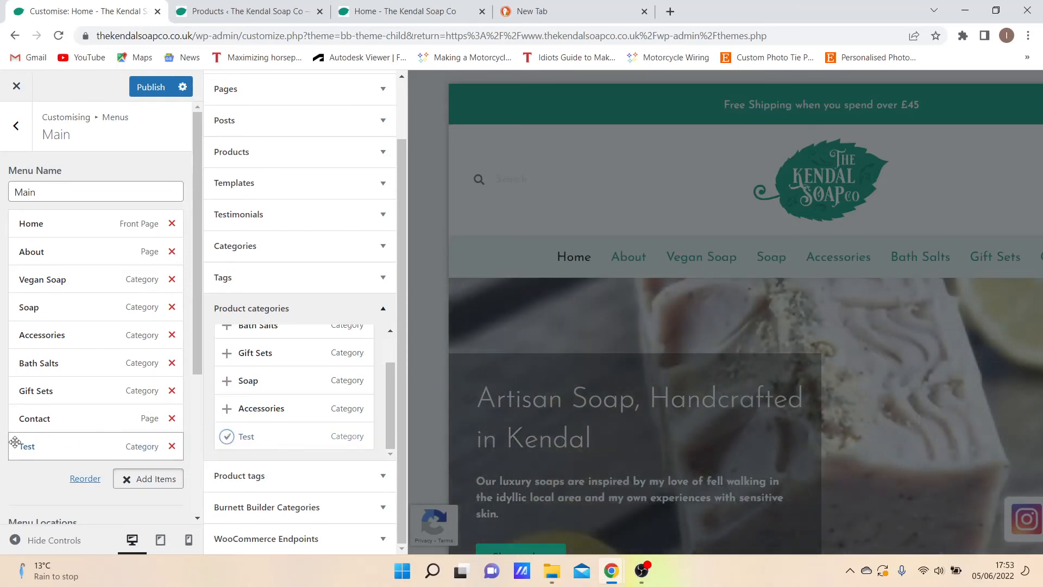
Try placing Test between About and Vegan Soap, return it below Contact and remove it from the menu.
drag(46, 446, 24, 276)
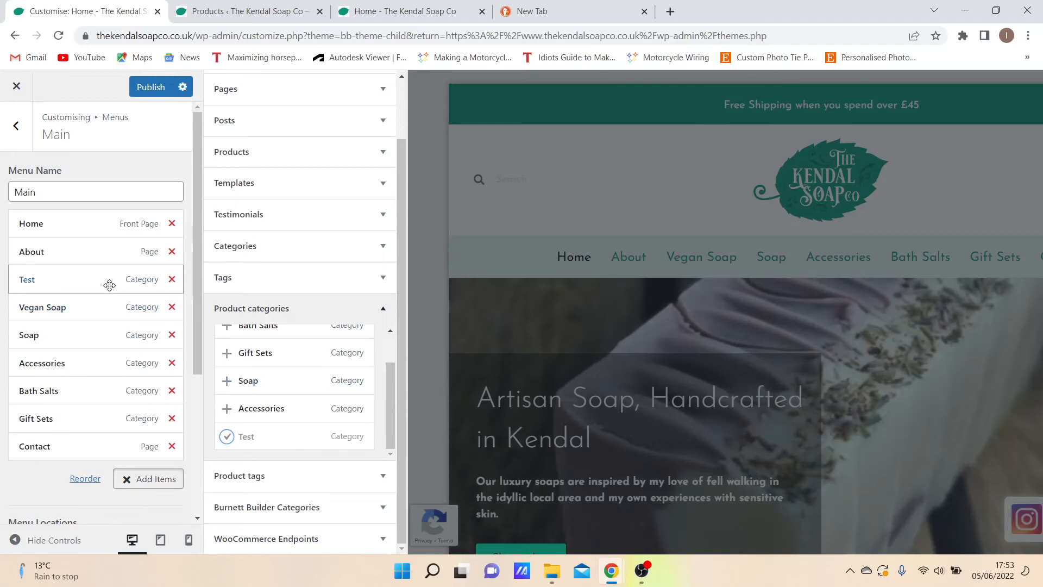
drag(109, 278, 103, 454)
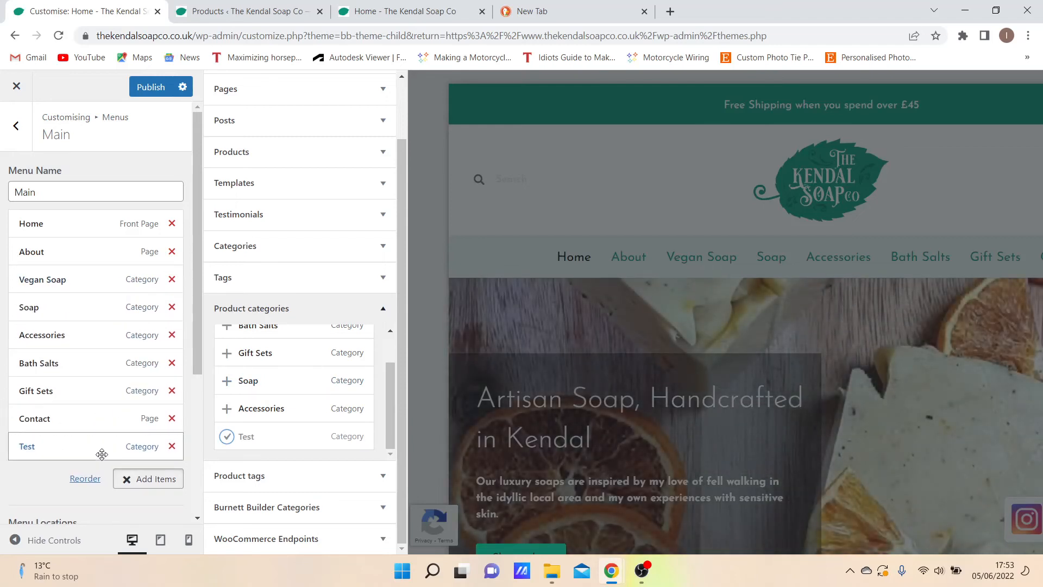
click(171, 446)
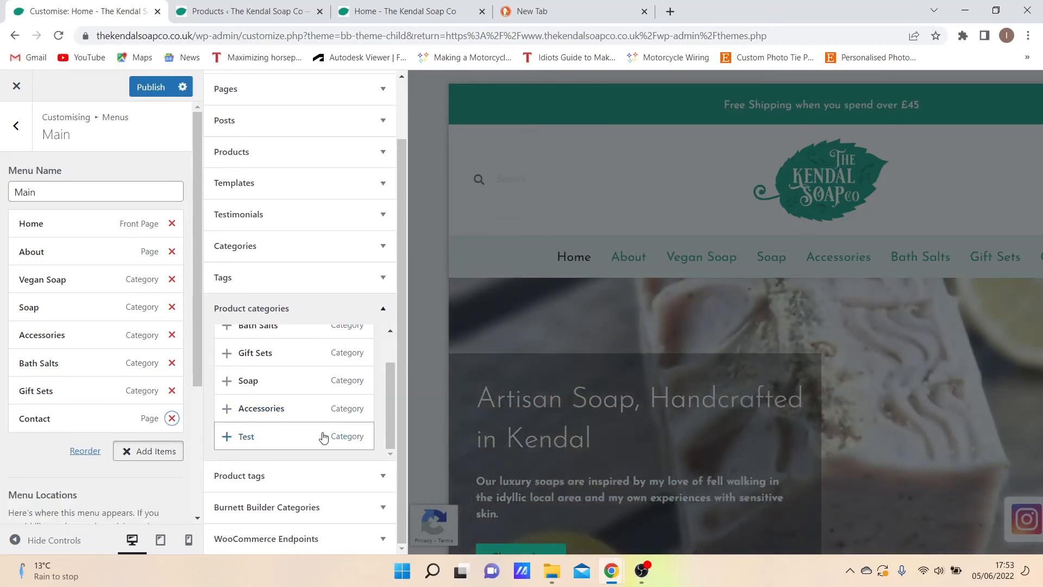
Examine the menu items offered under Product tags, Burnett Builder Categories, WooCommerce Endpoints, Product categories and Products.
click(319, 483)
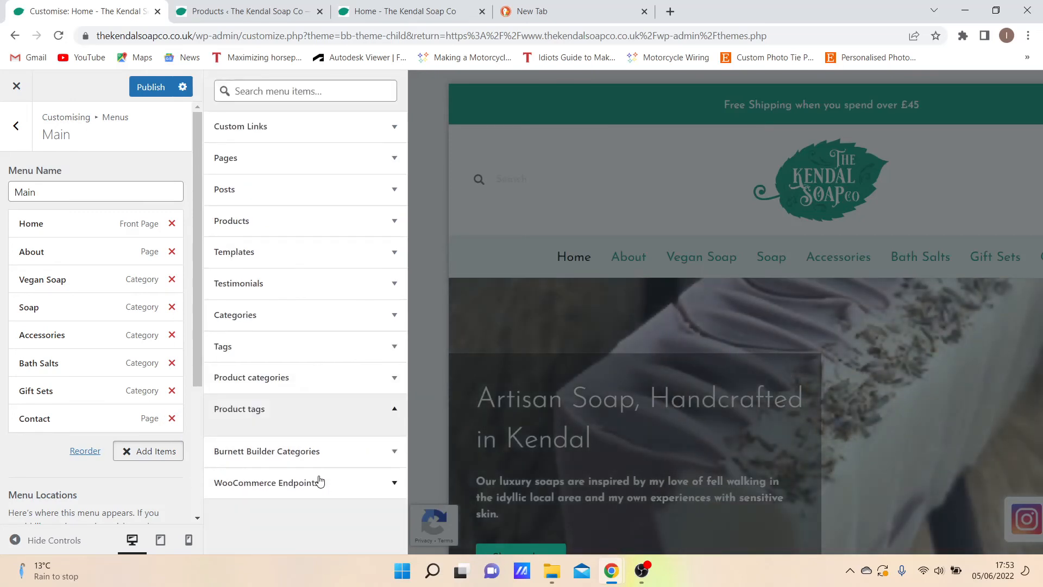
click(318, 452)
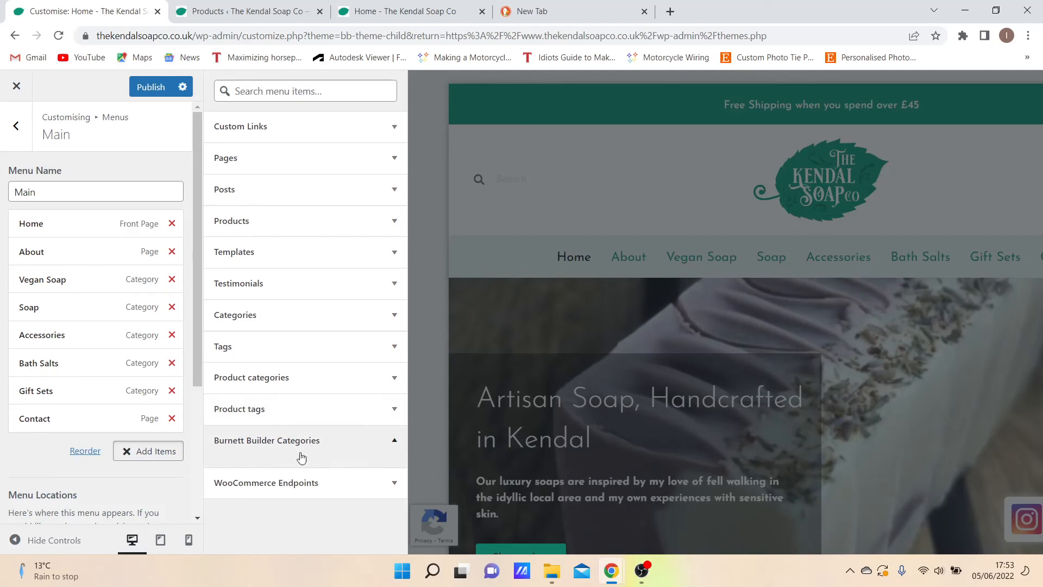
click(302, 482)
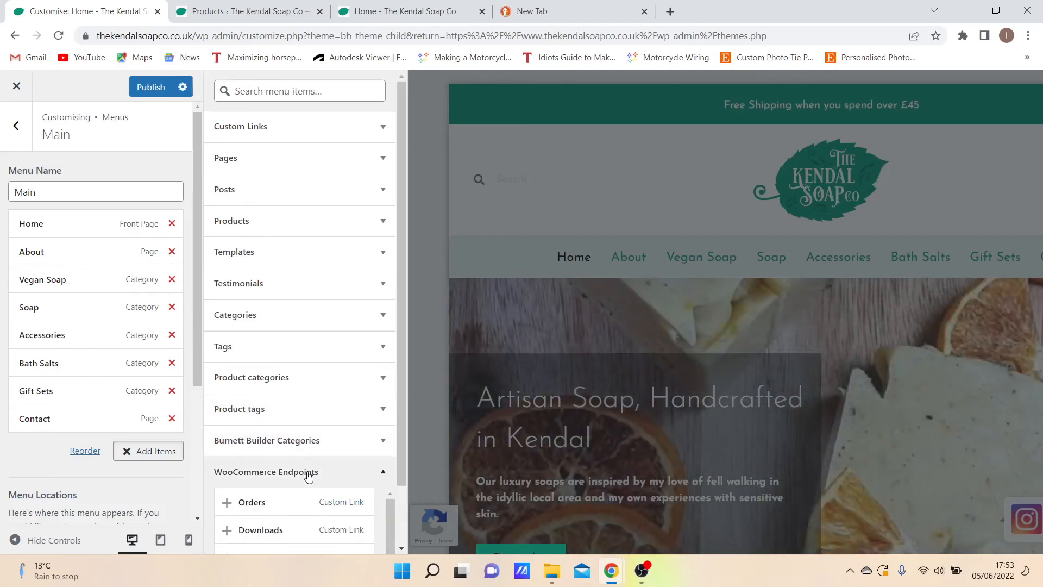
scroll(299, 489, down, 1)
scroll(289, 505, down, 1)
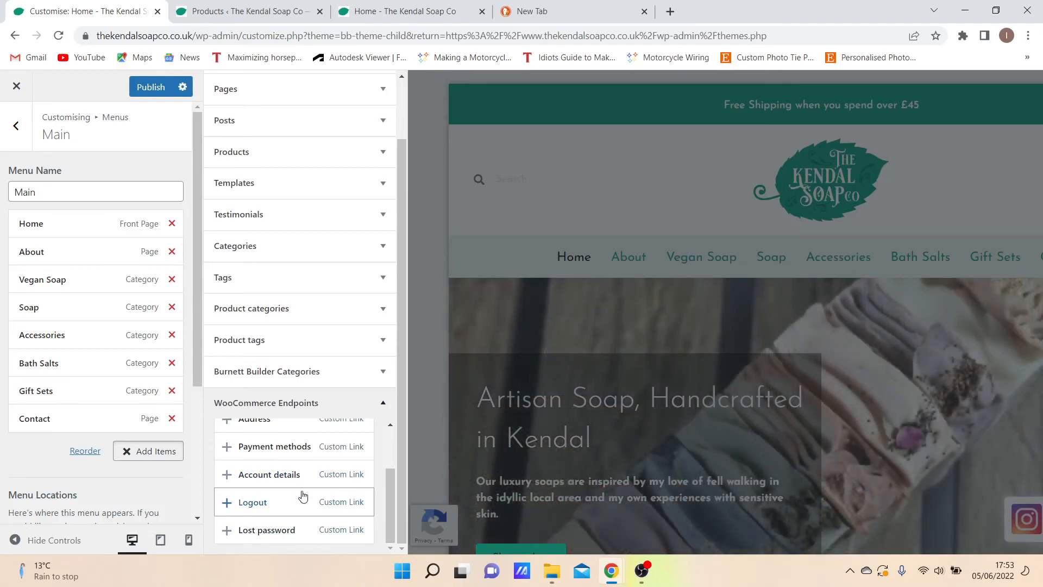
scroll(303, 496, up, 1)
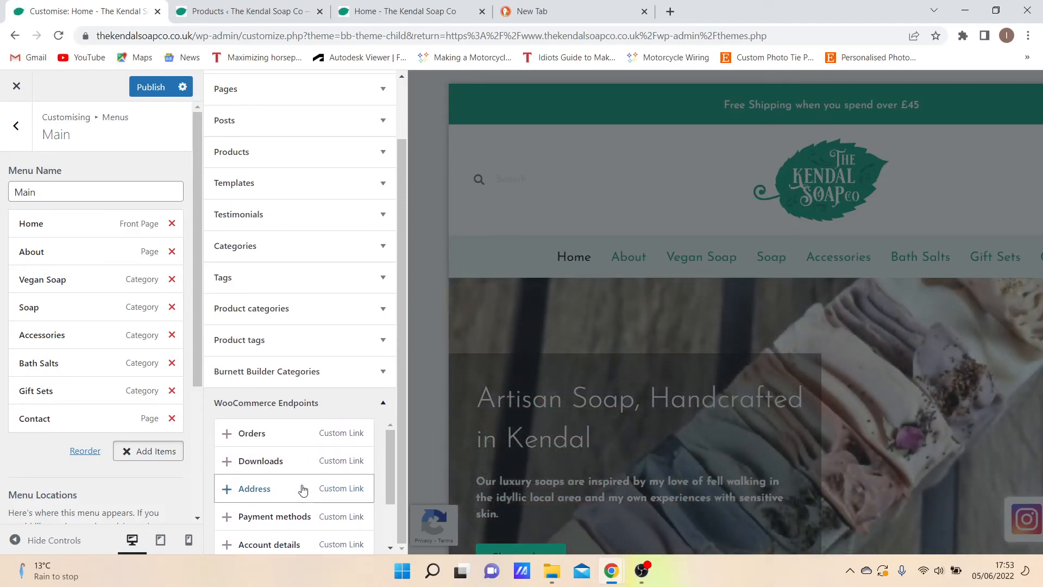
scroll(291, 468, up, 1)
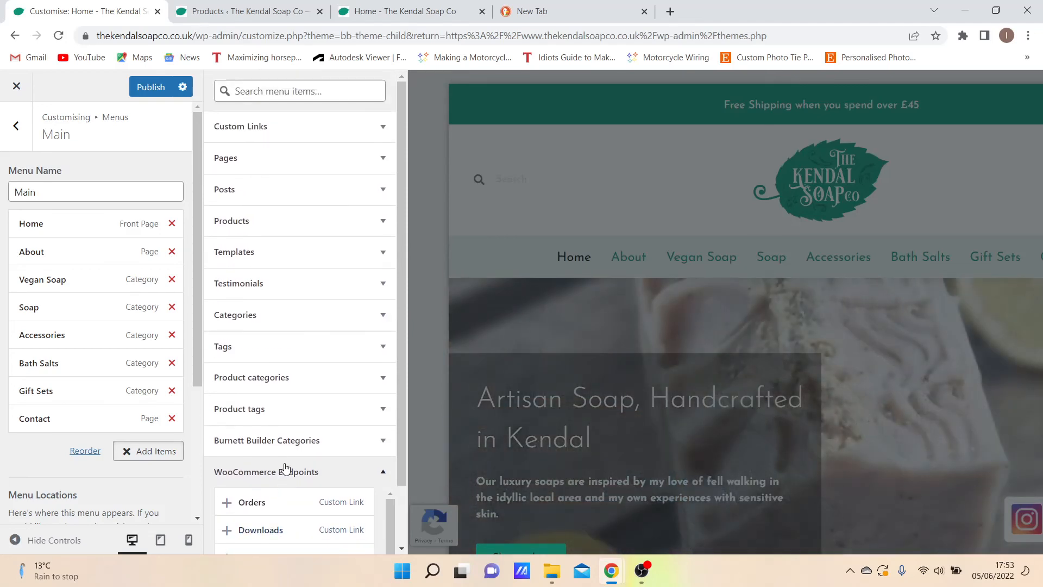
click(301, 383)
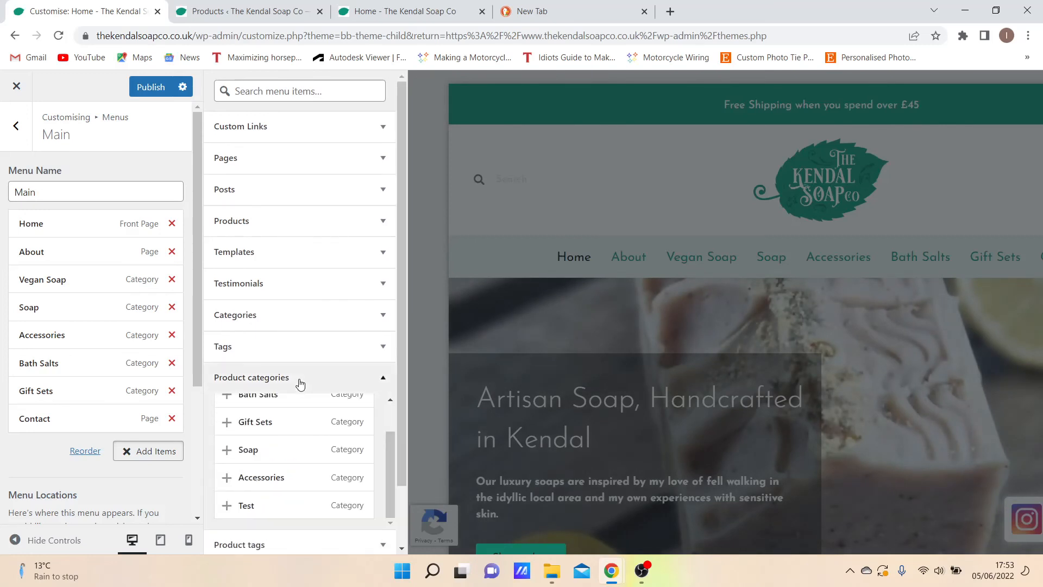
click(303, 221)
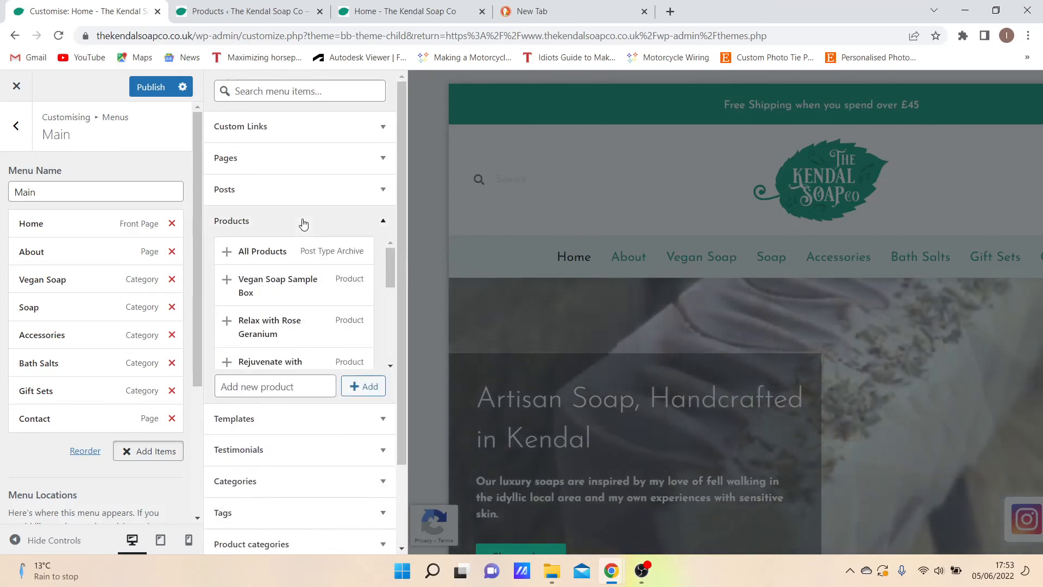
click(303, 222)
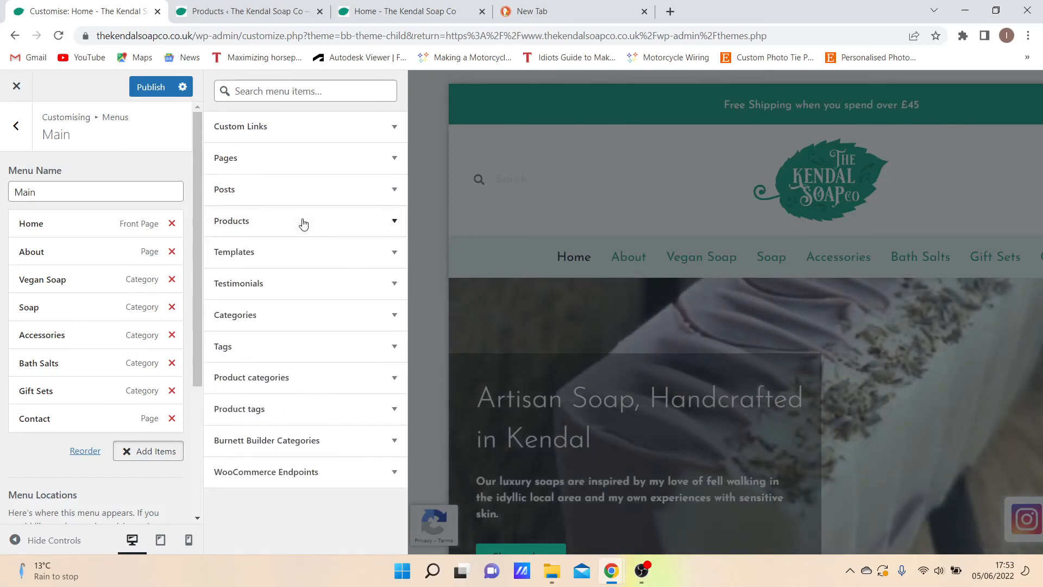
Try adding a second Gift Sets product category above Home in the Main menu, and remove it again.
click(289, 381)
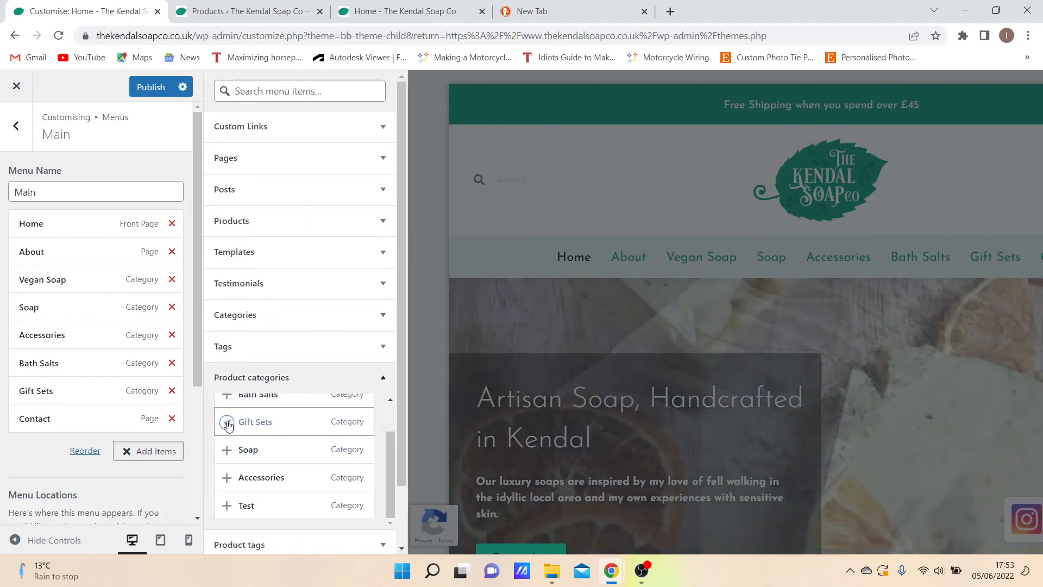
click(228, 425)
drag(77, 445, 59, 234)
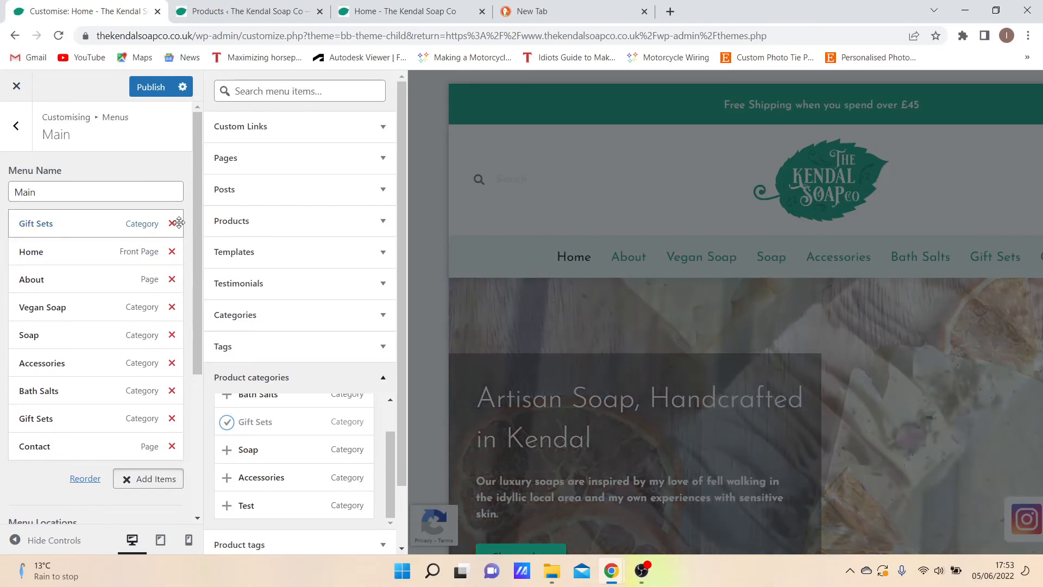
click(172, 224)
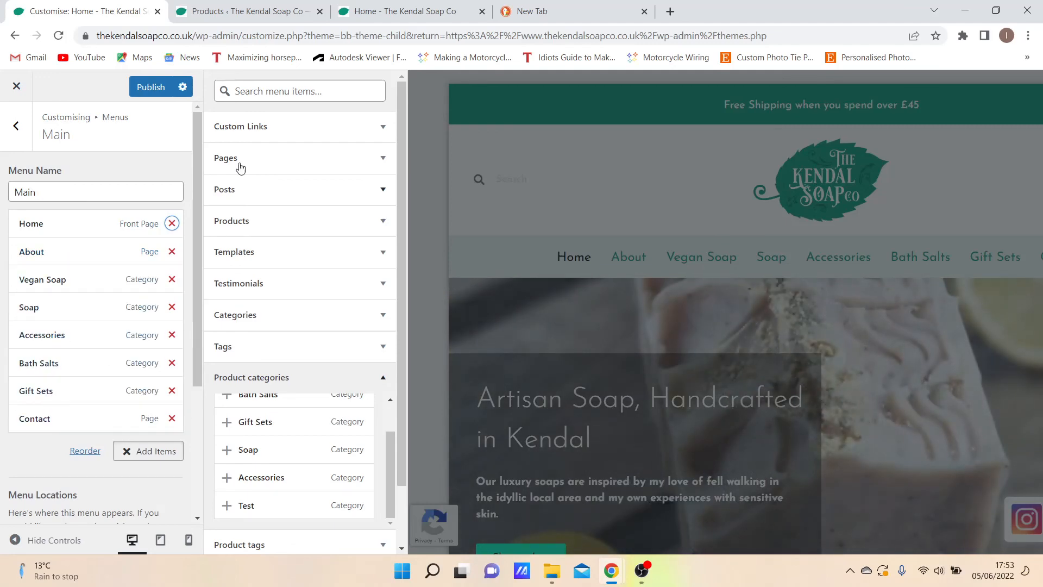
Publish the Main menu customisation.
click(155, 93)
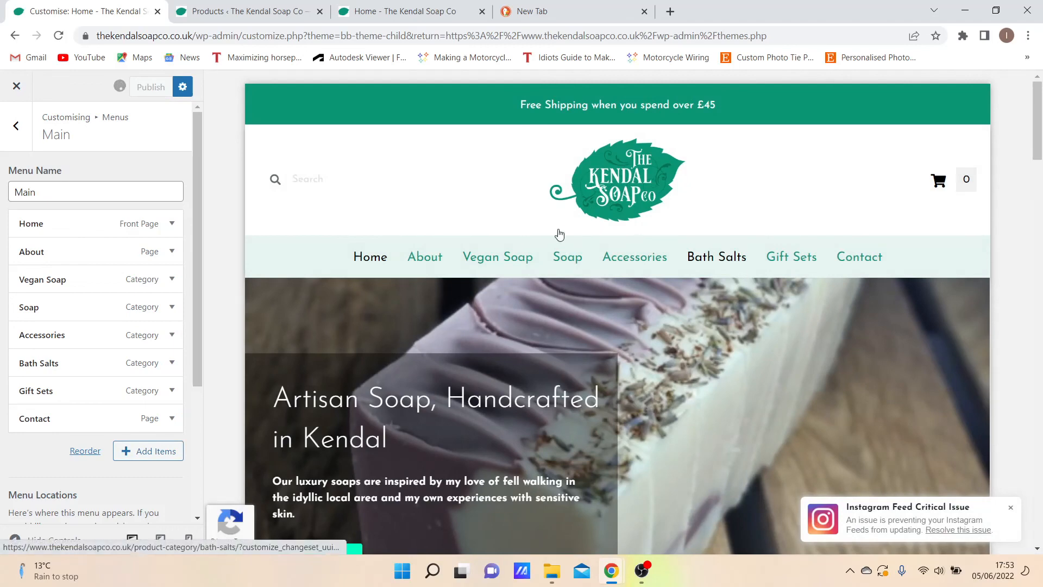